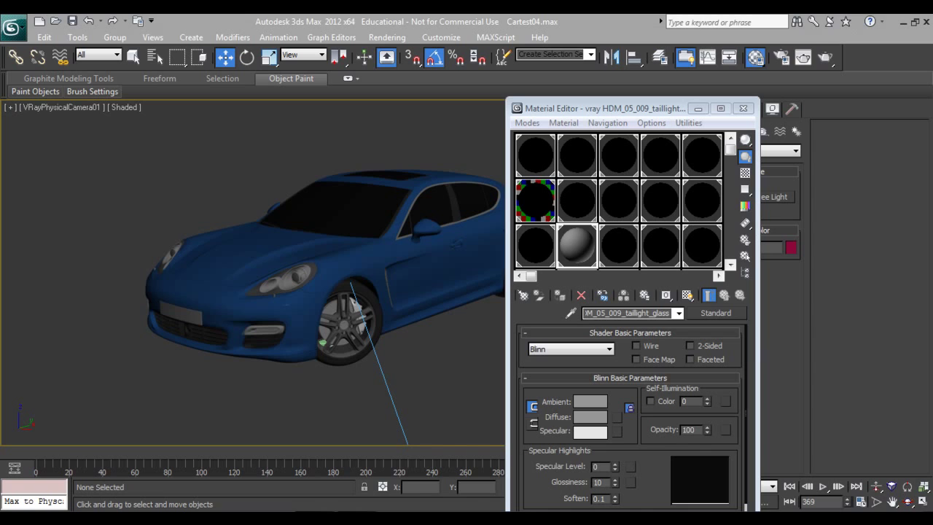
Step: Move the Material Editor window to the right so it no longer covers the car
{"action": "left_click_drag", "start_coordinate": [574, 109], "coordinate": [632, 86]}
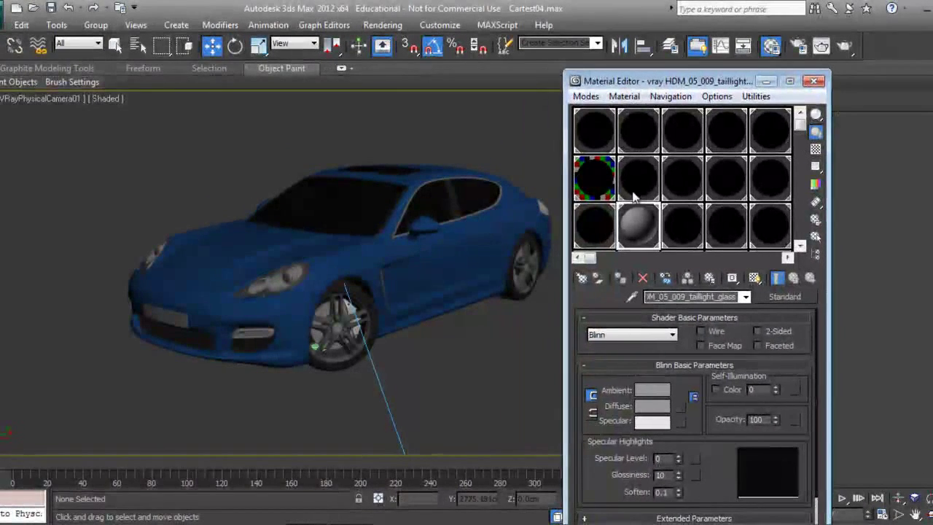
Step: Unlock Ambient from Diffuse and set the Specular colour to grey 144
{"action": "left_click", "coordinate": [593, 394]}
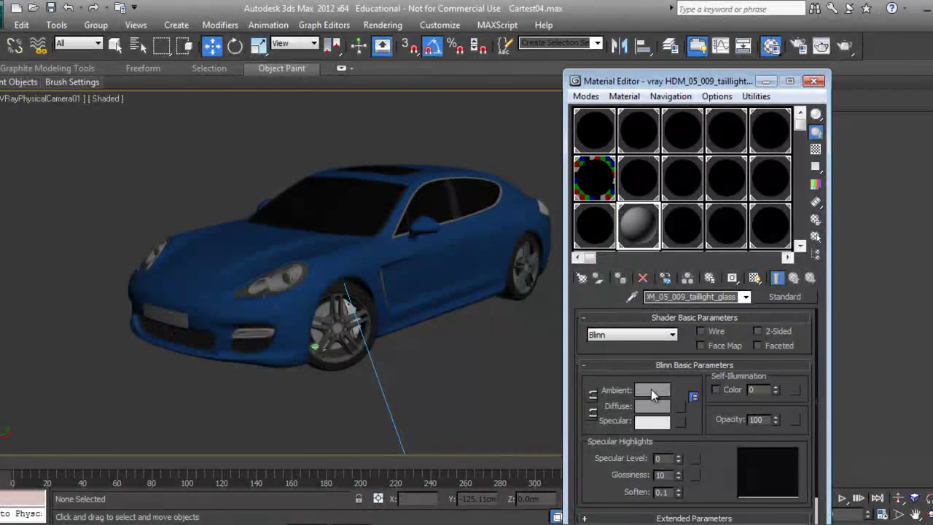
{"action": "left_click", "coordinate": [652, 391]}
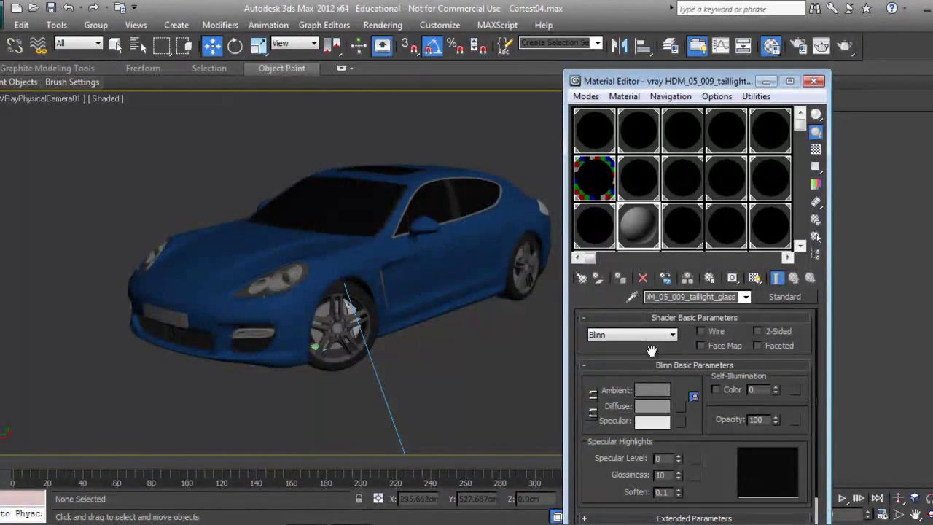
{"action": "left_click", "coordinate": [649, 426]}
{"action": "left_click", "coordinate": [396, 153]}
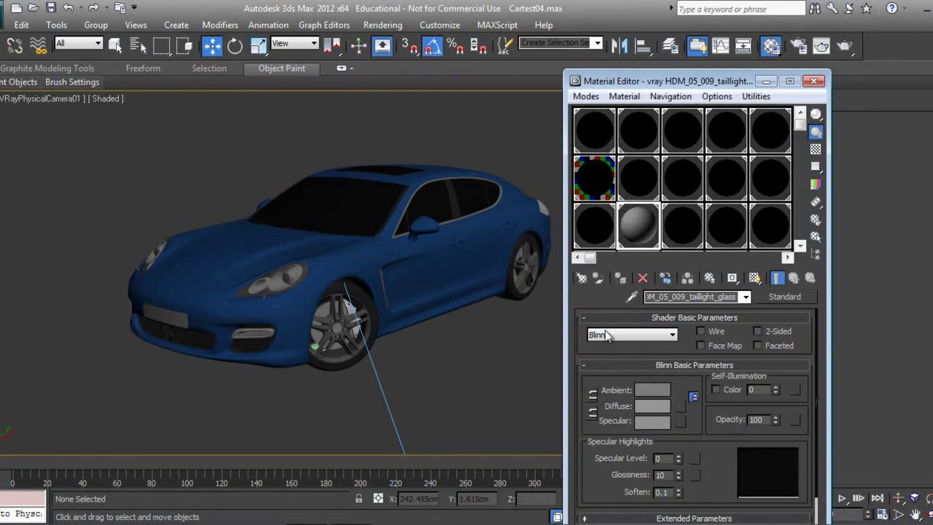
{"action": "left_click", "coordinate": [503, 212]}
Step: Set the Diffuse colour to near-white 253
{"action": "left_click", "coordinate": [640, 404]}
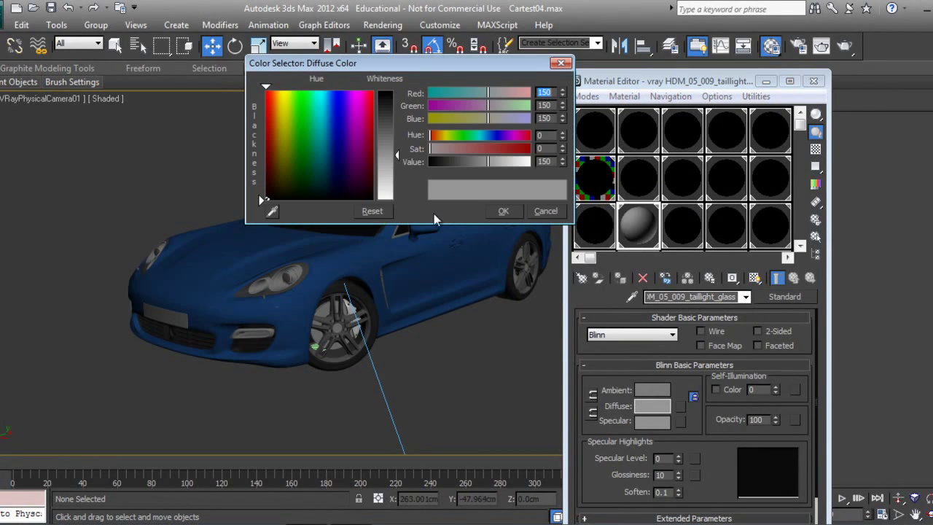
{"action": "left_click", "coordinate": [394, 182]}
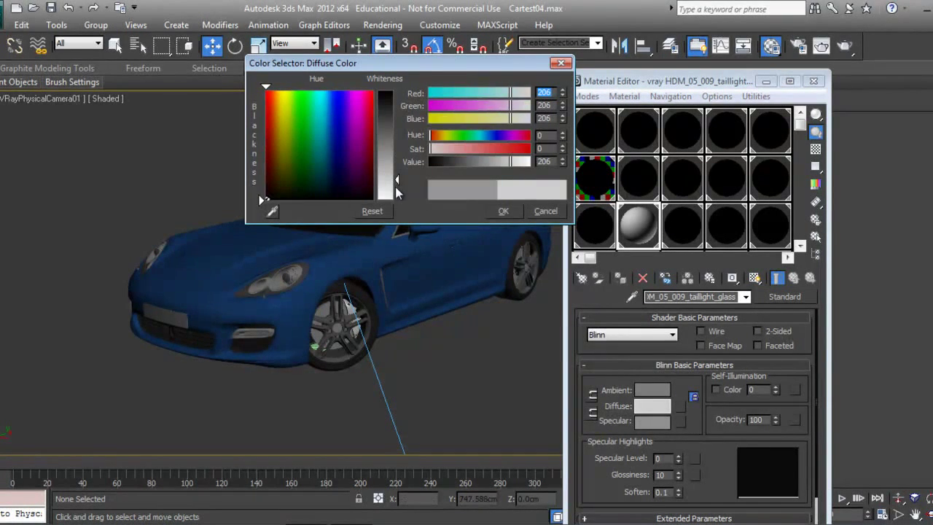
{"action": "left_click_drag", "start_coordinate": [395, 187], "coordinate": [398, 209]}
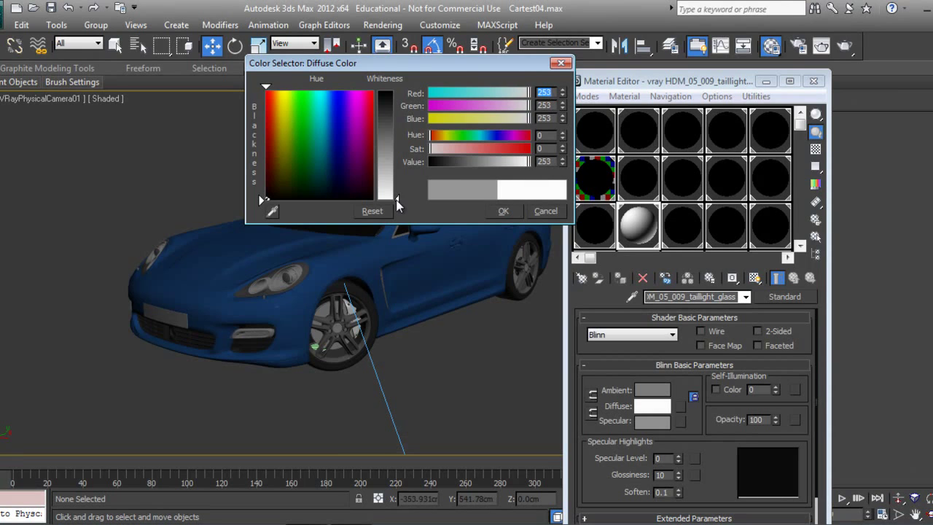
{"action": "left_click", "coordinate": [504, 215]}
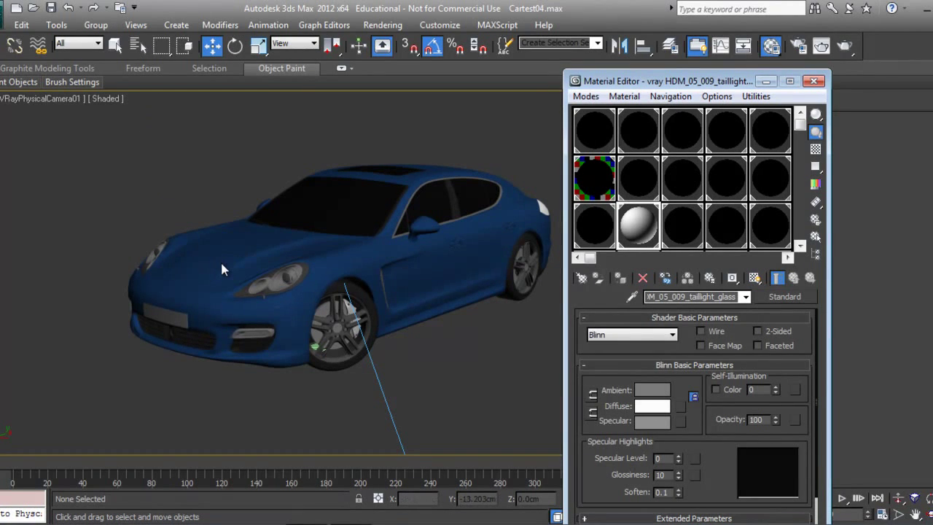
Step: Close the Material Editor and hide all lights with Hide by Category in the Display panel
{"action": "left_click", "coordinate": [815, 81]}
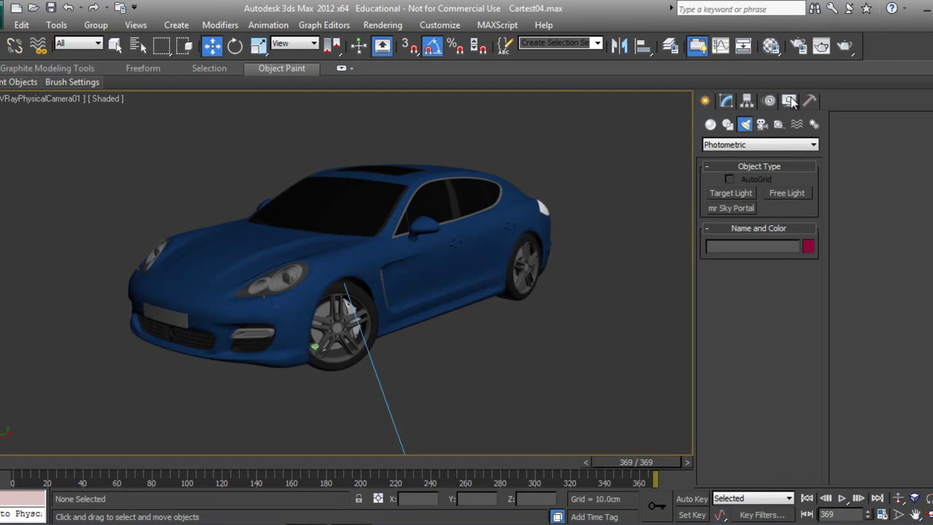
{"action": "left_click", "coordinate": [790, 102]}
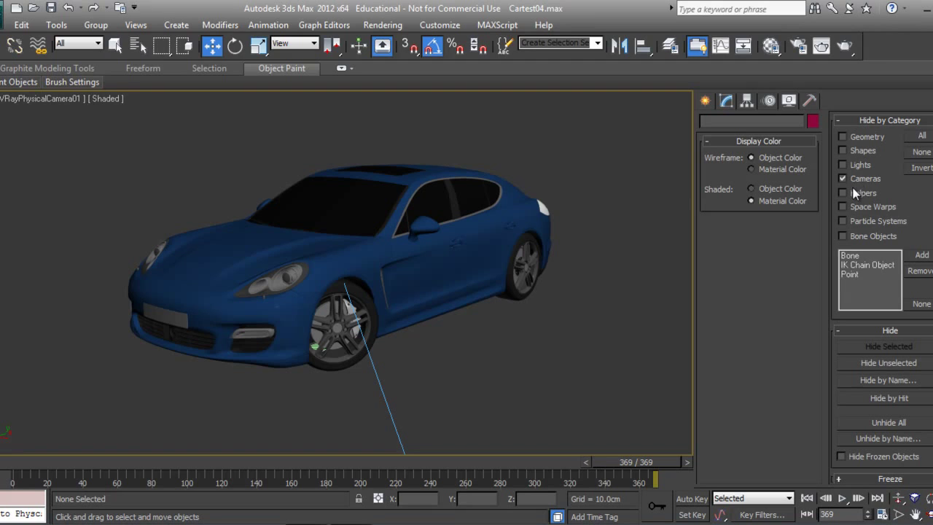
{"action": "left_click", "coordinate": [843, 166]}
{"action": "left_click", "coordinate": [705, 101]}
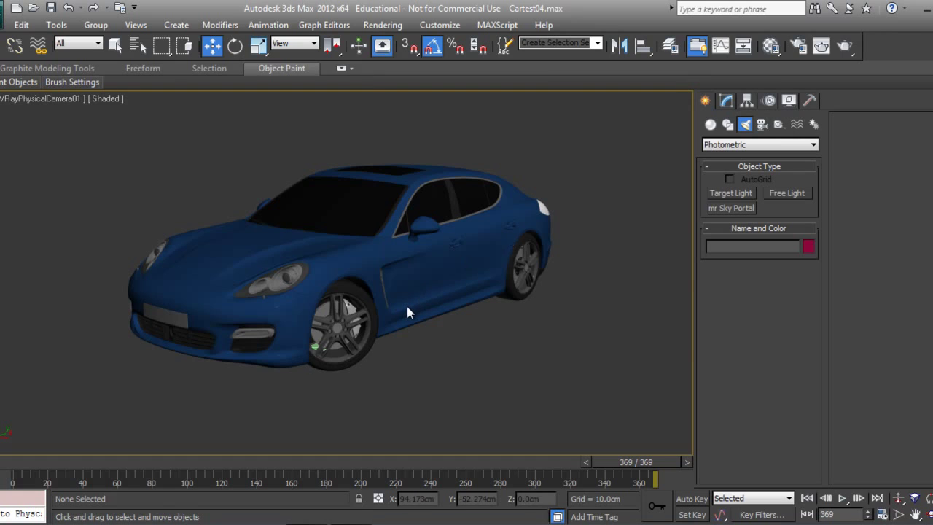
Step: Select all scene objects and assign them the near-white taillight_glass material
{"action": "key", "text": "ctrl+a"}
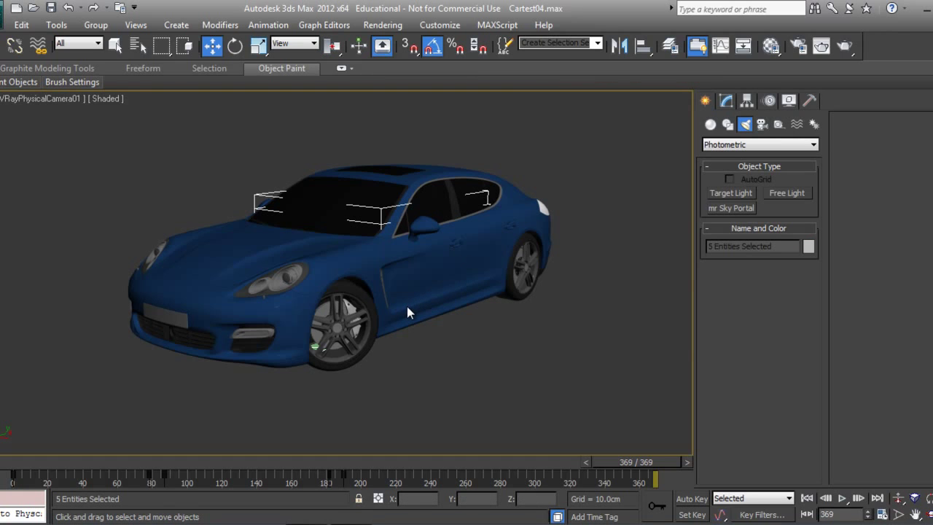
{"action": "key", "text": "m"}
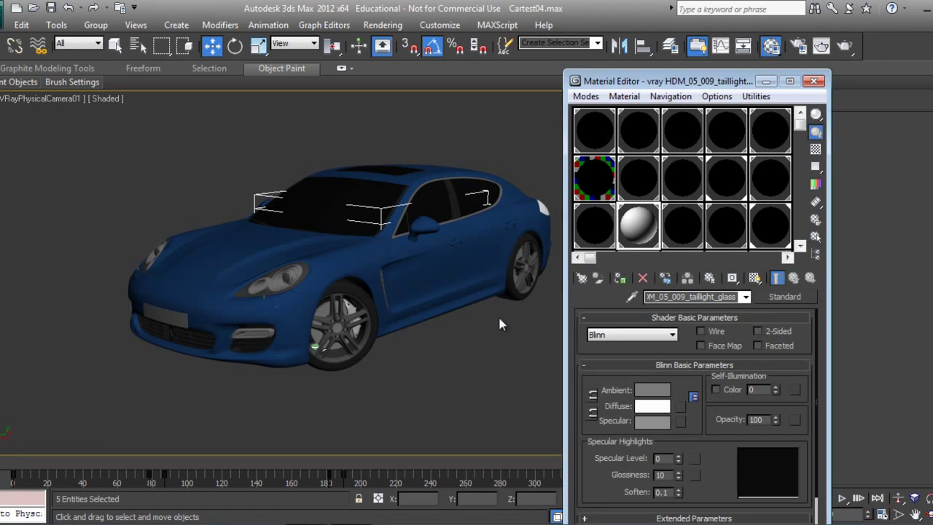
{"action": "left_click", "coordinate": [621, 279]}
Step: Box-select the car objects, assign the same material to them, and close the Material Editor
{"action": "left_click", "coordinate": [139, 133]}
{"action": "left_click_drag", "start_coordinate": [80, 125], "coordinate": [562, 409]}
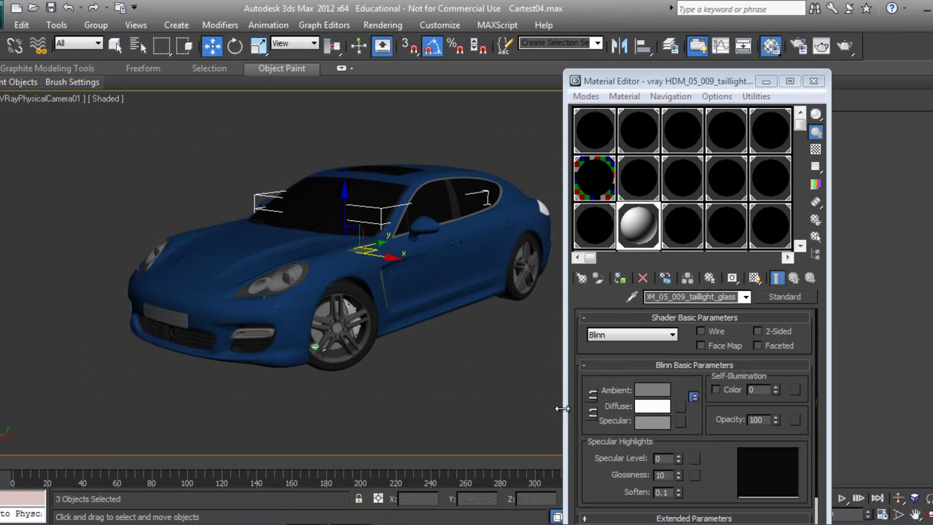
{"action": "left_click", "coordinate": [621, 279]}
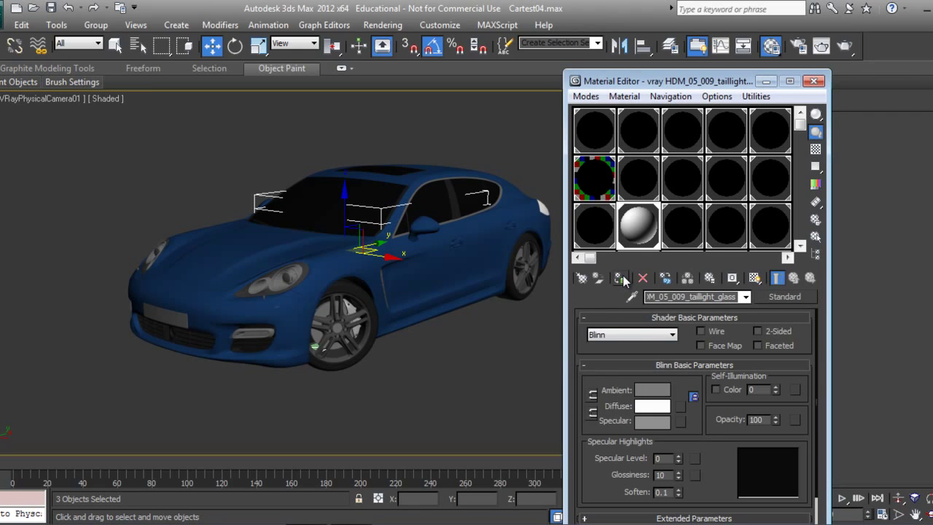
{"action": "left_click", "coordinate": [621, 279]}
{"action": "left_click", "coordinate": [814, 81]}
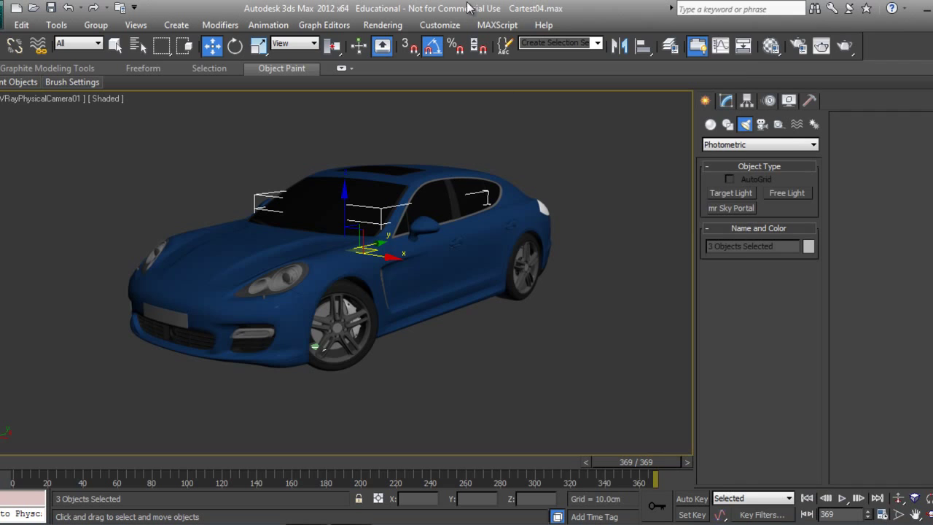
Step: Switch the light type to Standard and place Skylight Sky001 to the right of the car
{"action": "left_click", "coordinate": [401, 27]}
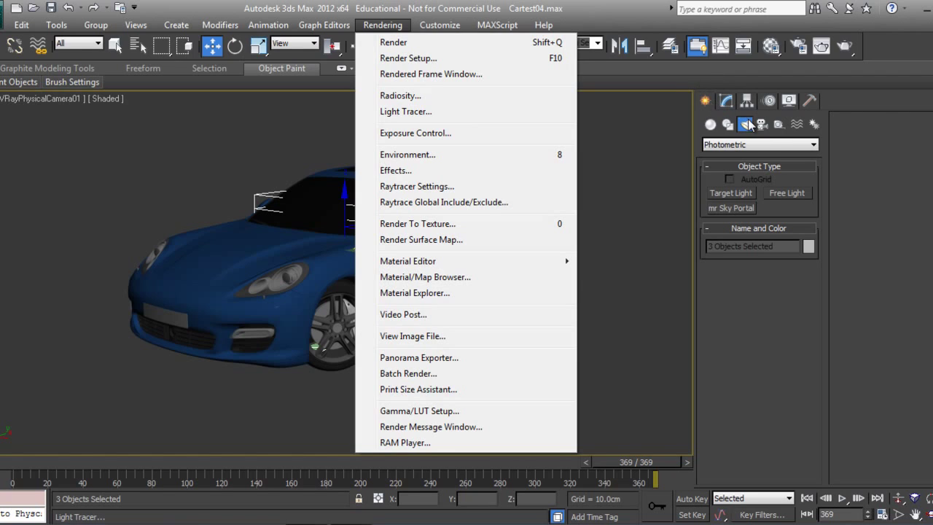
{"action": "left_click", "coordinate": [767, 145]}
{"action": "left_click", "coordinate": [767, 146]}
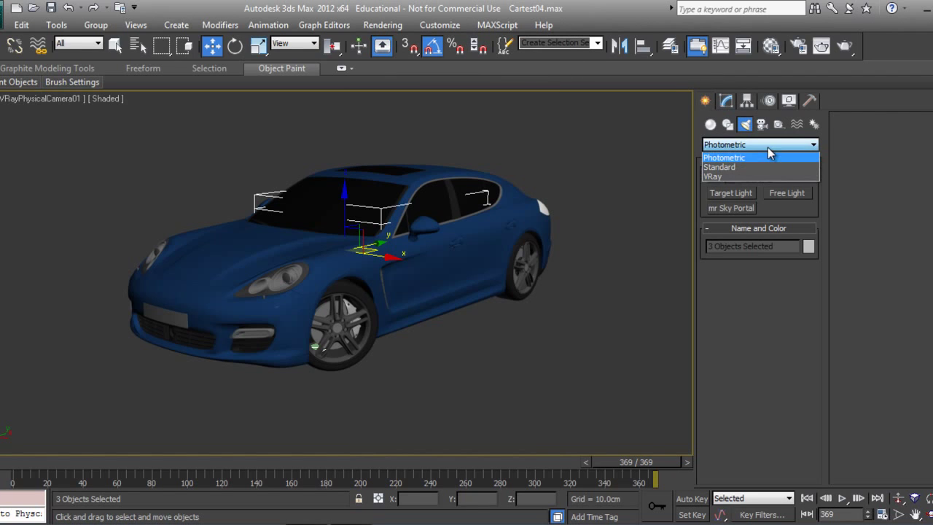
{"action": "left_click", "coordinate": [721, 176]}
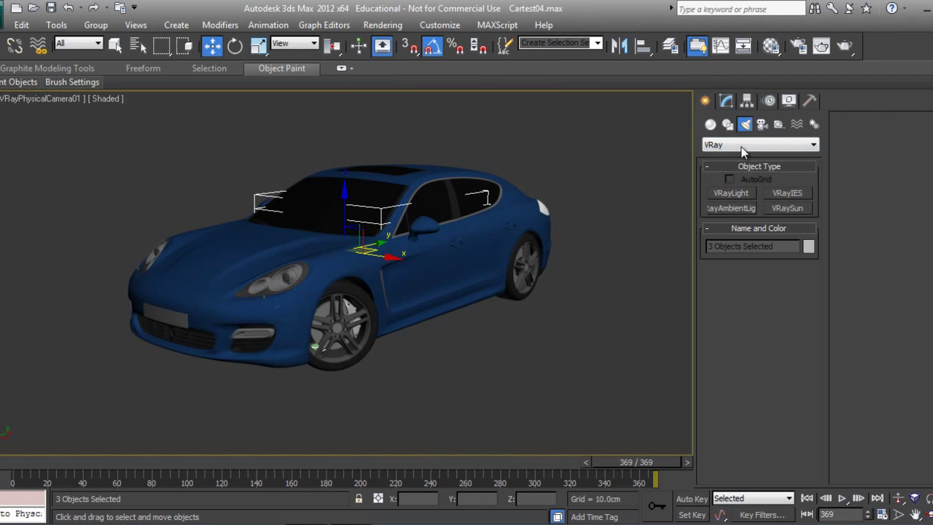
{"action": "left_click", "coordinate": [741, 145]}
{"action": "left_click", "coordinate": [722, 168]}
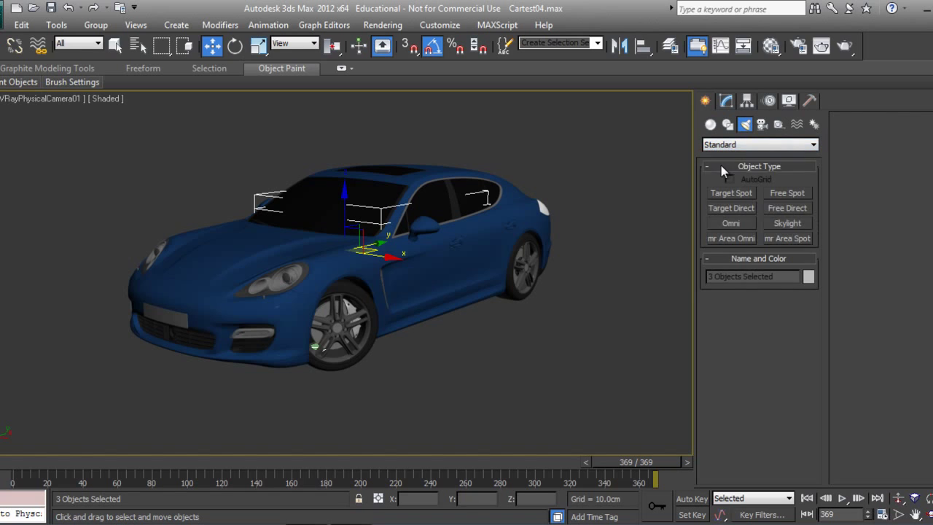
{"action": "left_click", "coordinate": [778, 221]}
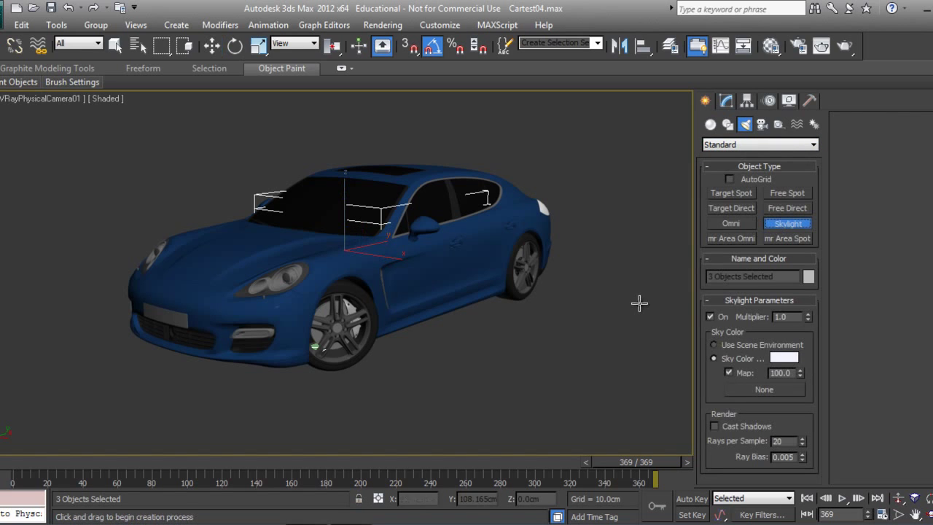
{"action": "left_click", "coordinate": [630, 340]}
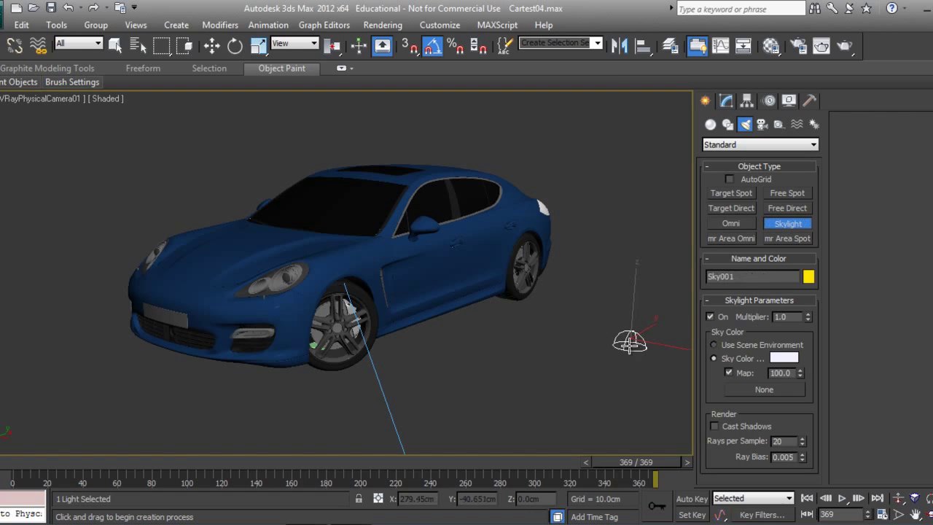
{"action": "right_click", "coordinate": [567, 307]}
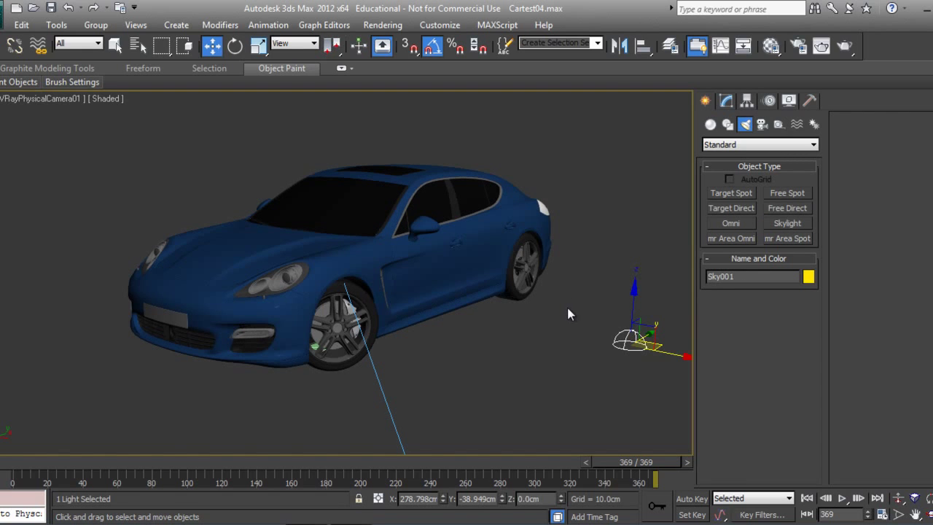
Step: Switch to the Perspective view and frame the skylight and car
{"action": "key", "text": "p"}
{"action": "key", "text": "z"}
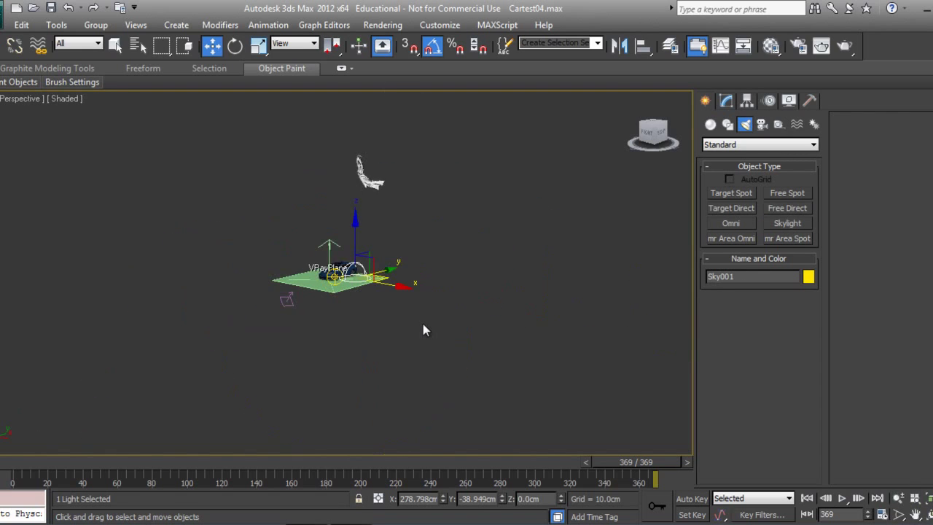
{"action": "middle_click_drag", "start_coordinate": [381, 326], "coordinate": [412, 376], "text": "alt"}
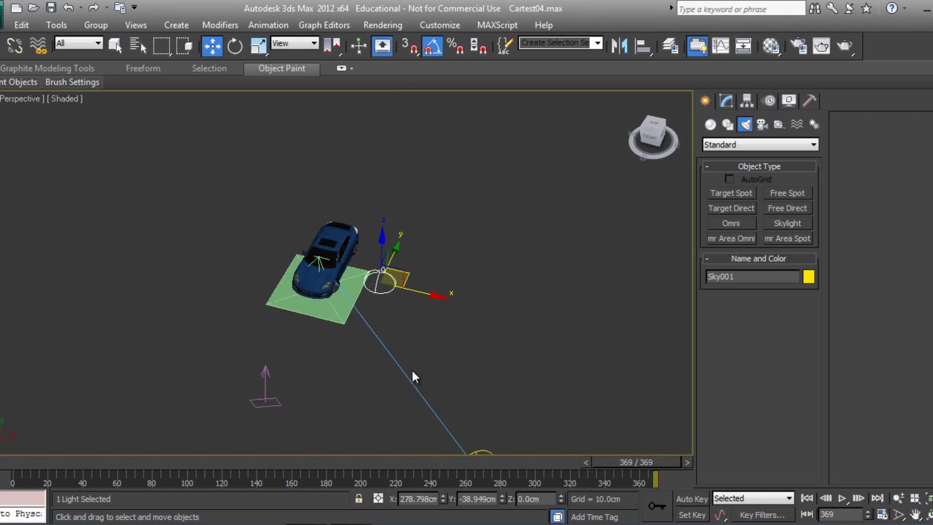
{"action": "middle_click_drag", "start_coordinate": [474, 396], "coordinate": [483, 331]}
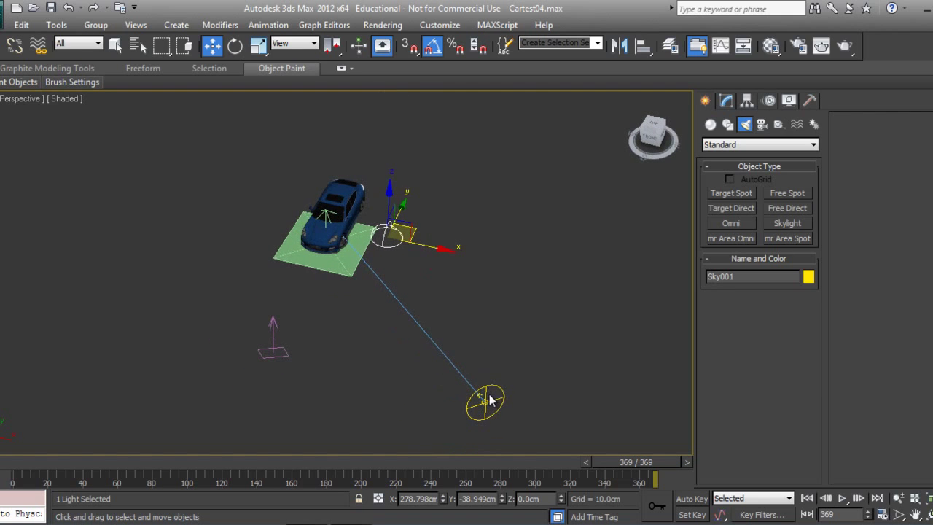
{"action": "left_click", "coordinate": [483, 396]}
{"action": "right_click", "coordinate": [480, 393]}
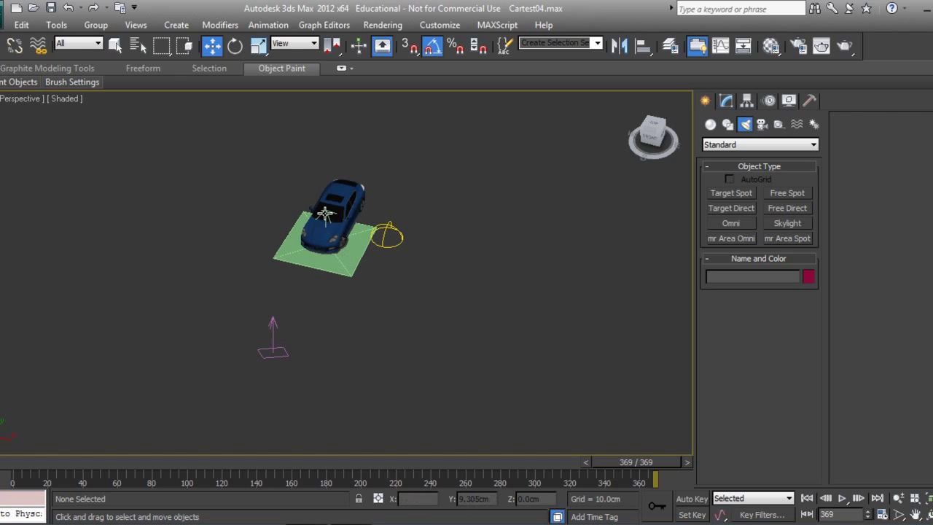
{"action": "left_click", "coordinate": [325, 214]}
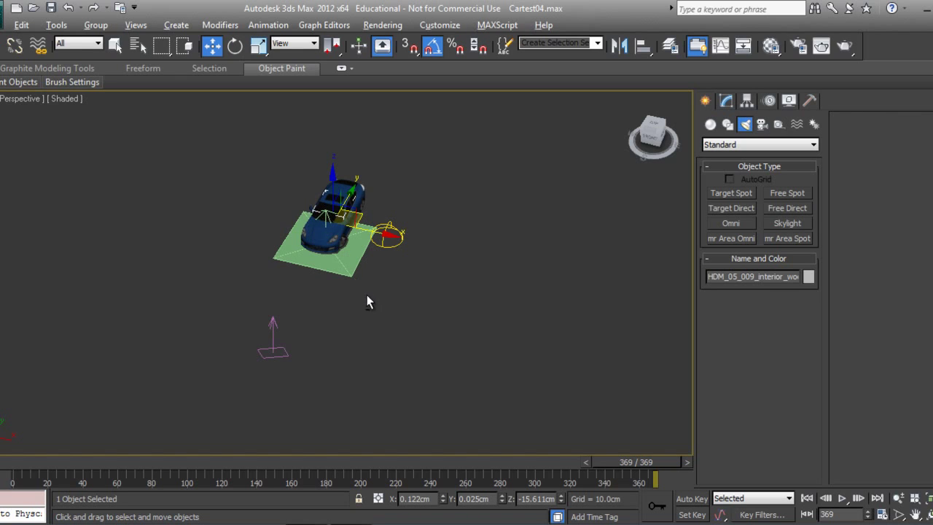
Step: Orbit and pan to a low, side-on close-up of the car with nothing selected
{"action": "middle_click_drag", "start_coordinate": [369, 300], "coordinate": [321, 189], "text": "alt"}
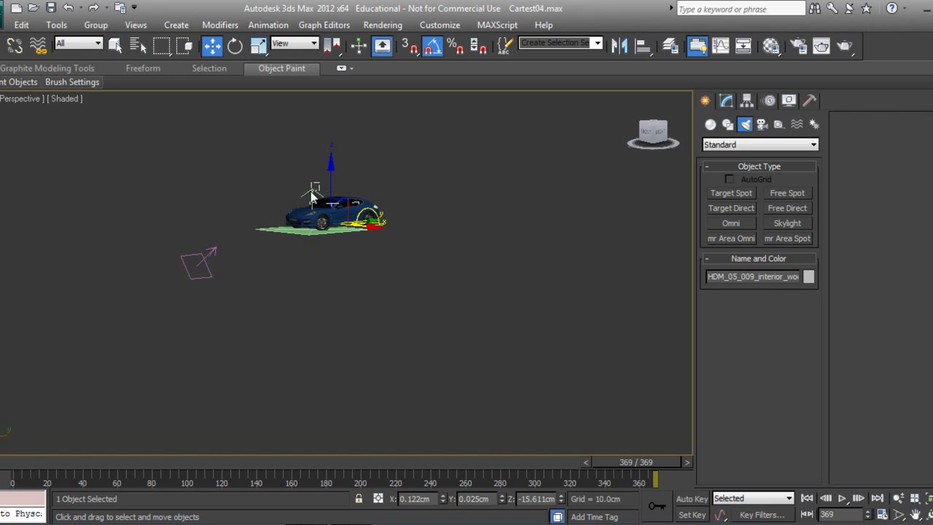
{"action": "left_click", "coordinate": [301, 197]}
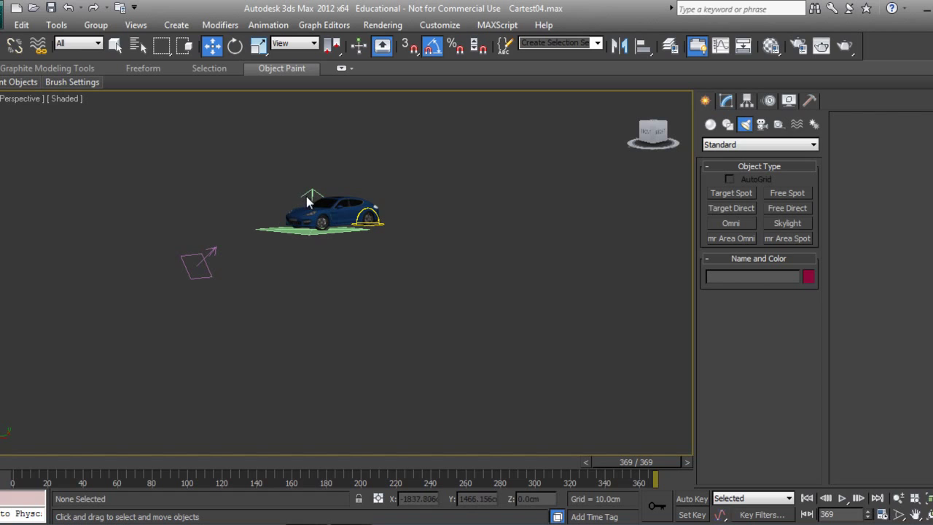
{"action": "left_click", "coordinate": [304, 233]}
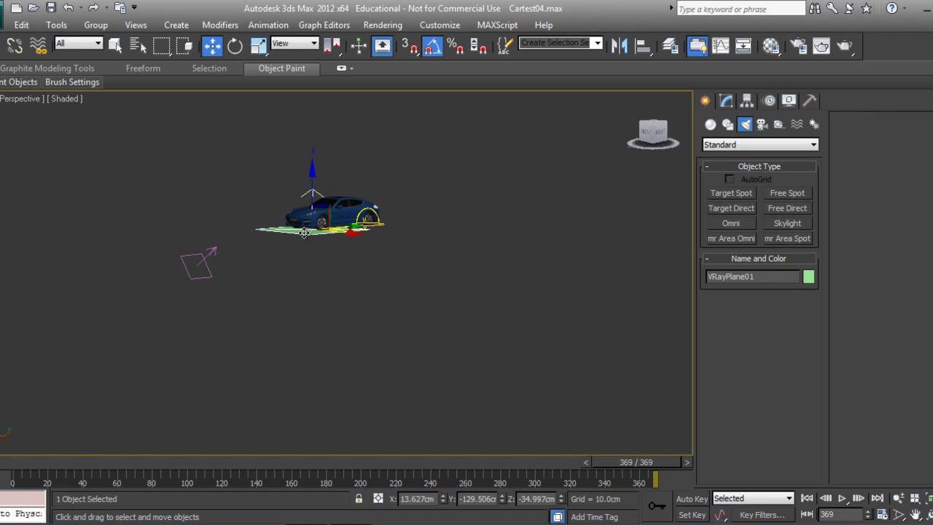
{"action": "left_click", "coordinate": [304, 233]}
{"action": "scroll", "coordinate": [334, 234], "scroll_direction": "up", "scroll_amount": 5}
{"action": "middle_click_drag", "start_coordinate": [334, 233], "coordinate": [348, 340]}
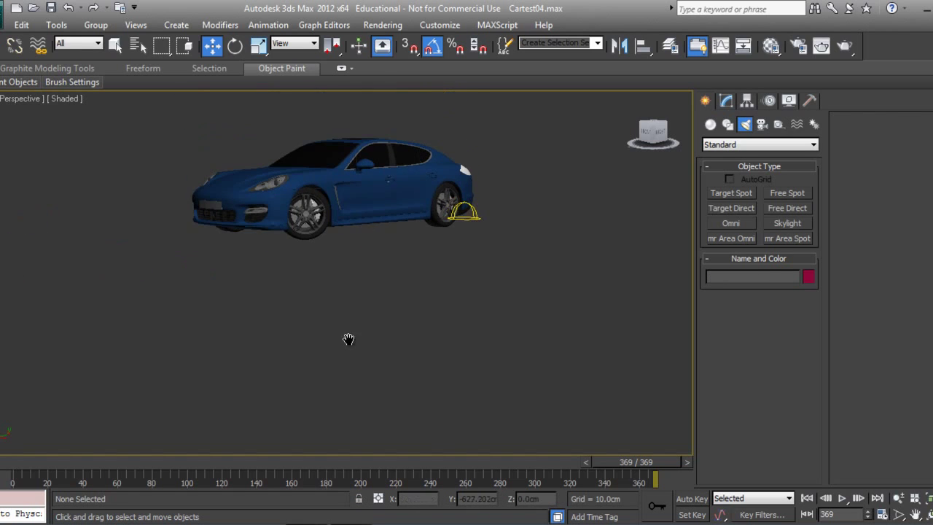
{"action": "middle_click_drag", "start_coordinate": [366, 298], "coordinate": [469, 310], "text": "alt"}
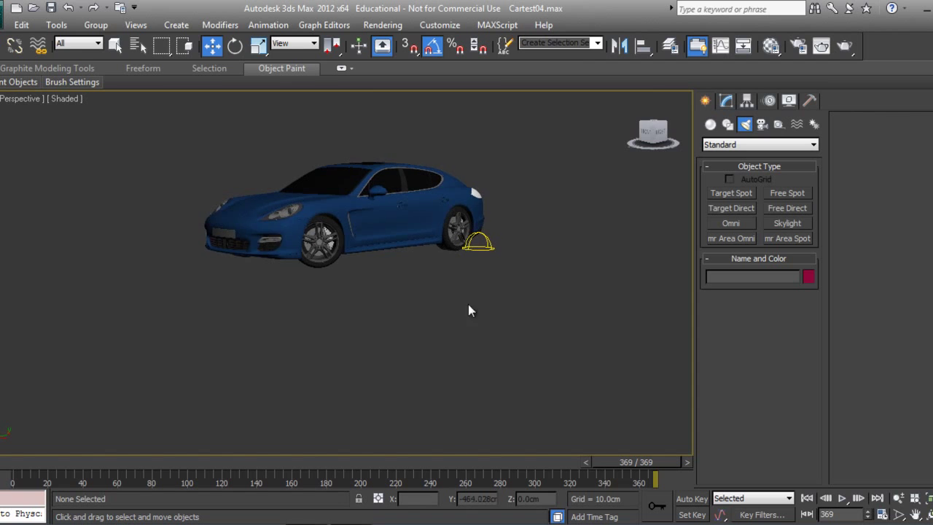
Step: Draw a large Standard Primitives Plane around the car in the Top view
{"action": "left_click", "coordinate": [711, 125]}
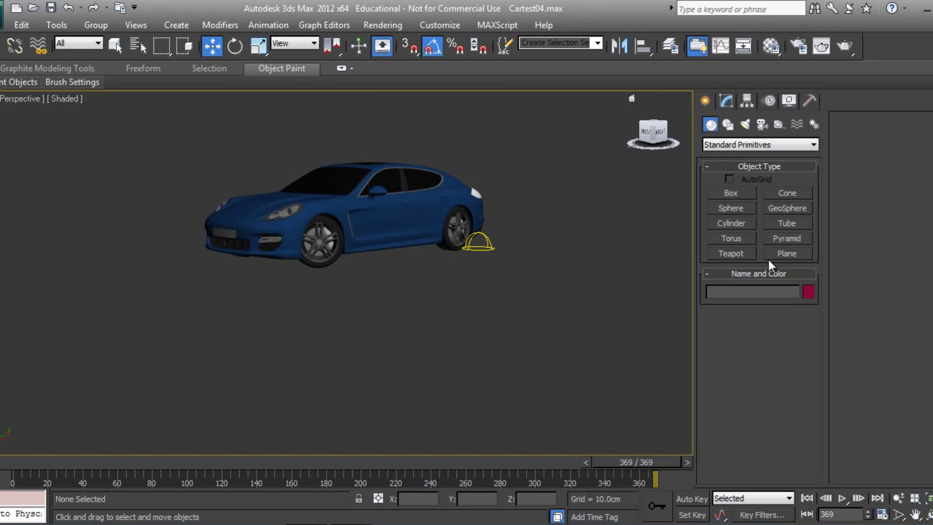
{"action": "left_click", "coordinate": [786, 253]}
{"action": "key", "text": "t"}
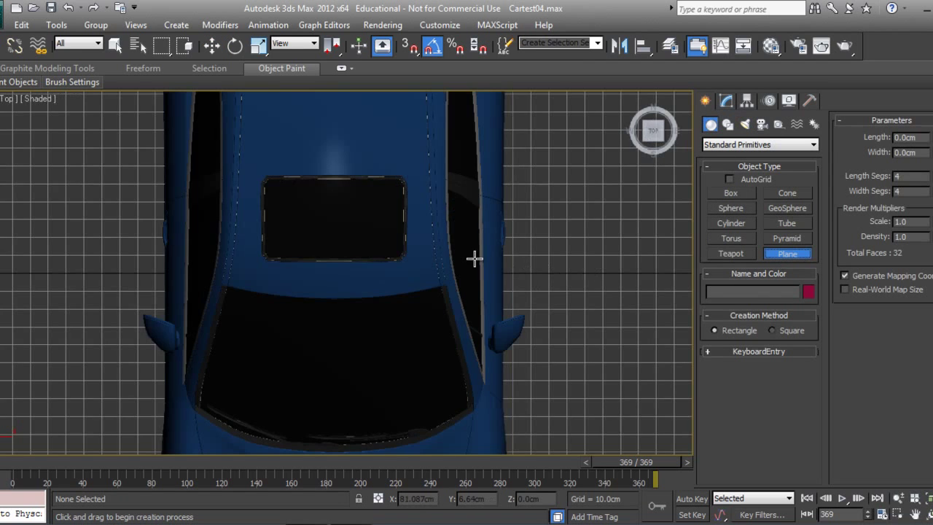
{"action": "scroll", "coordinate": [475, 258], "scroll_direction": "down", "scroll_amount": 8}
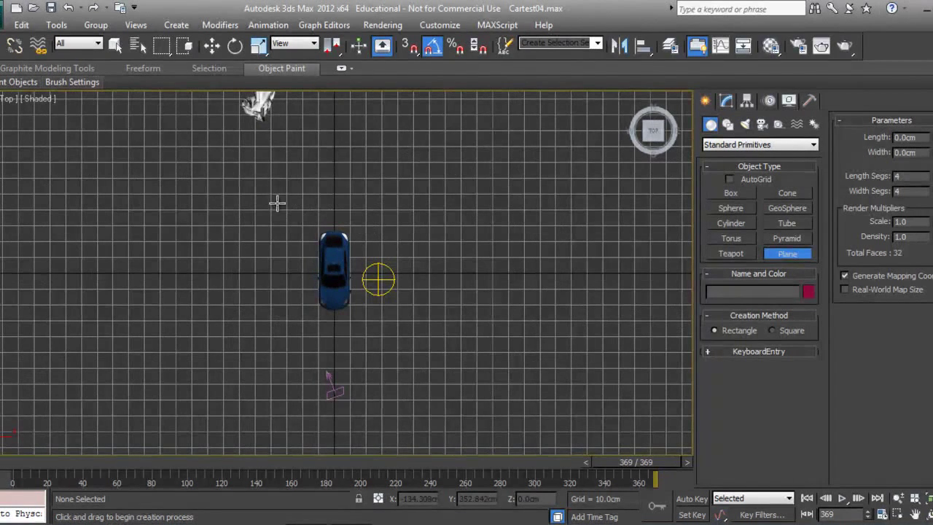
{"action": "left_click_drag", "start_coordinate": [228, 163], "coordinate": [462, 411]}
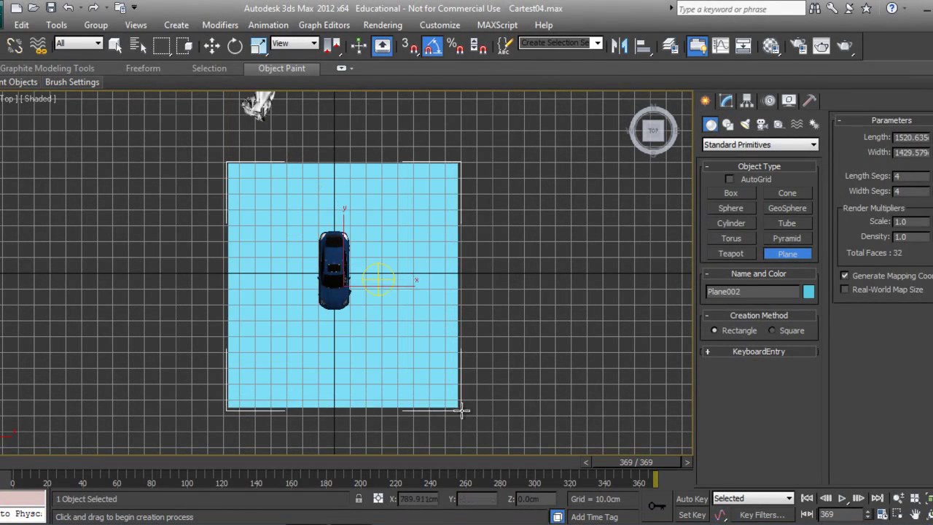
{"action": "key", "text": "c"}
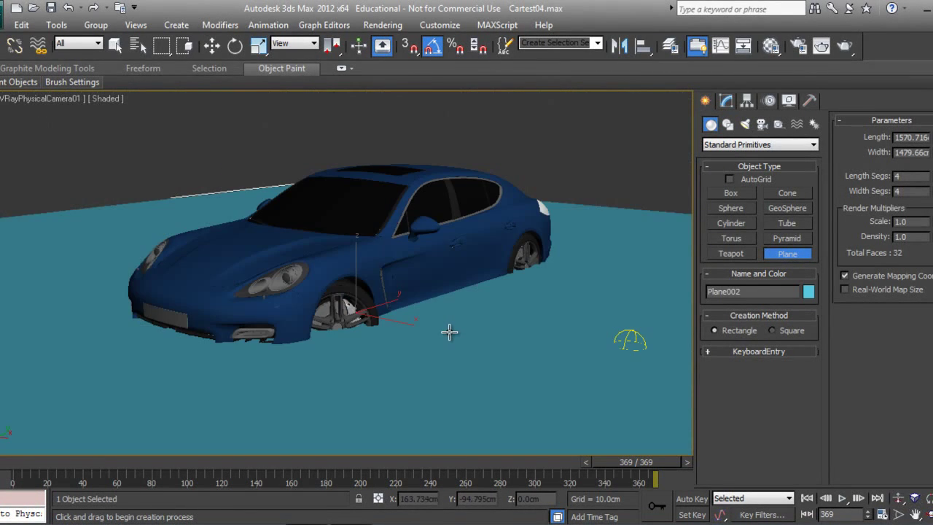
Step: Move Plane002 vertically to Z -34.291cm so the tyres rest on it
{"action": "key", "text": "w"}
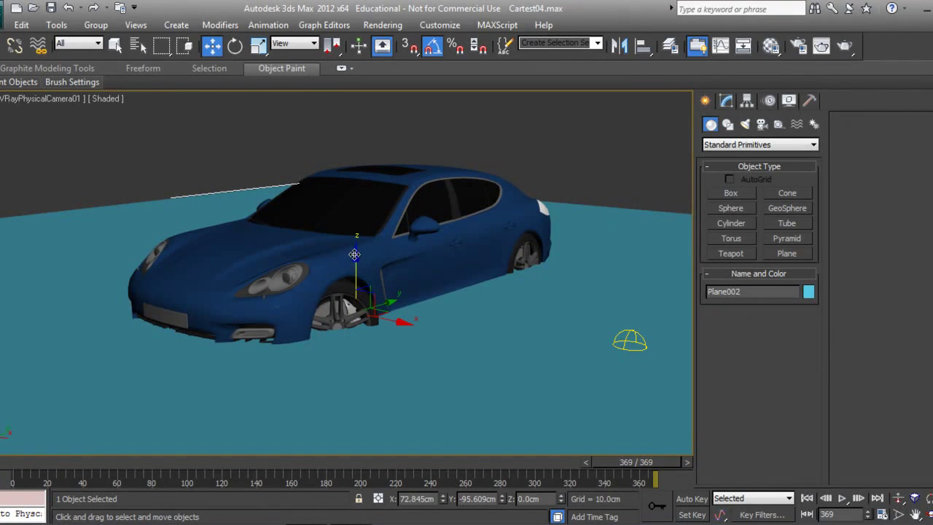
{"action": "left_click_drag", "start_coordinate": [362, 260], "coordinate": [363, 299]}
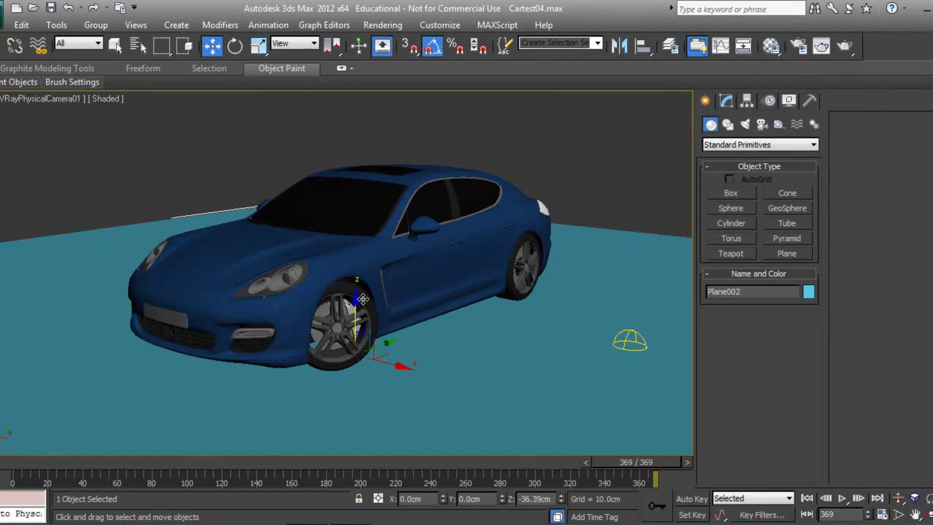
{"action": "key", "text": "l"}
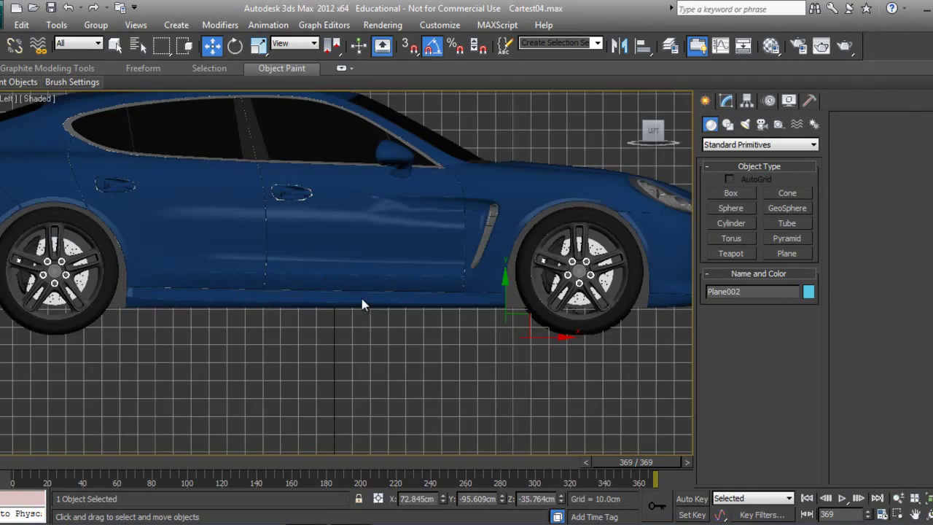
{"action": "scroll", "coordinate": [362, 298], "scroll_direction": "down", "scroll_amount": 5}
{"action": "scroll", "coordinate": [364, 281], "scroll_direction": "up", "scroll_amount": 3}
{"action": "scroll", "coordinate": [364, 281], "scroll_direction": "up", "scroll_amount": 2}
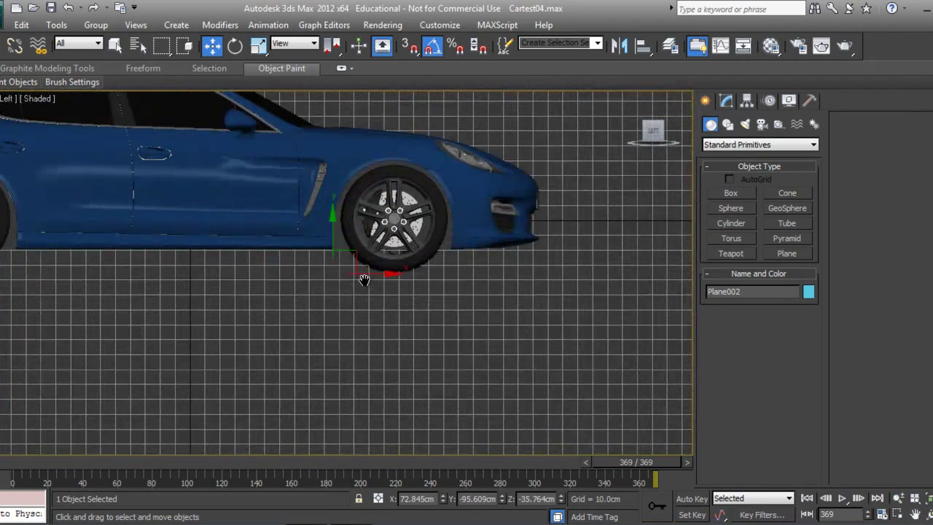
{"action": "scroll", "coordinate": [382, 287], "scroll_direction": "up", "scroll_amount": 2}
{"action": "key", "text": "g"}
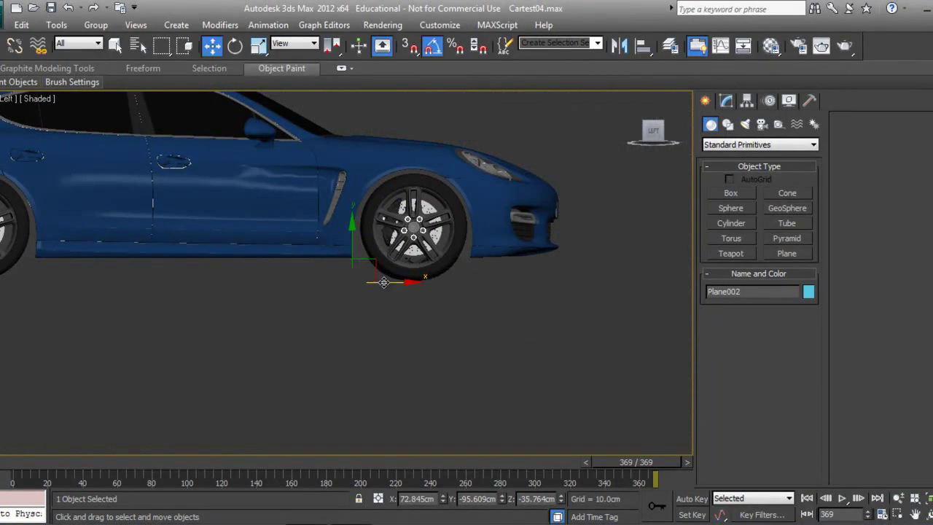
{"action": "left_click_drag", "start_coordinate": [353, 238], "coordinate": [354, 239]}
{"action": "key", "text": "p"}
{"action": "key", "text": "c"}
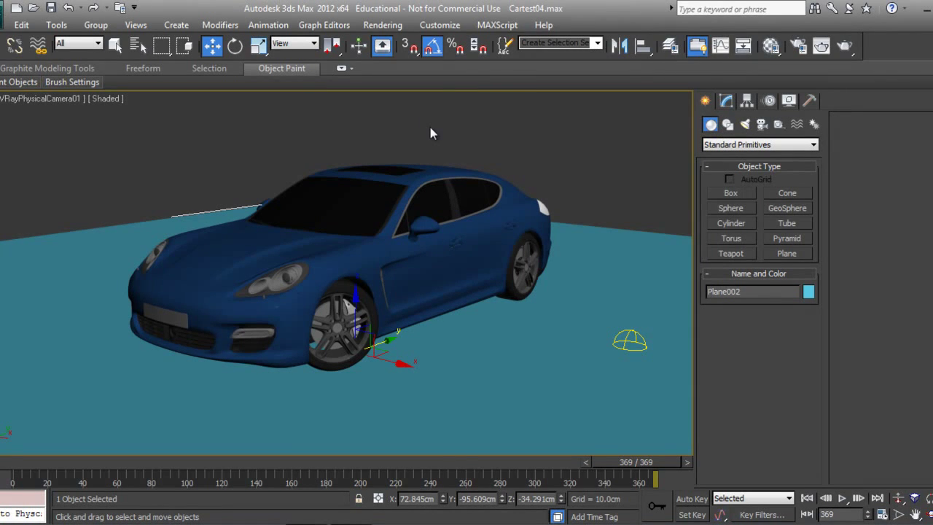
Step: Clear the VRayHDRI environment map to None in Environment and Effects
{"action": "key", "text": "8"}
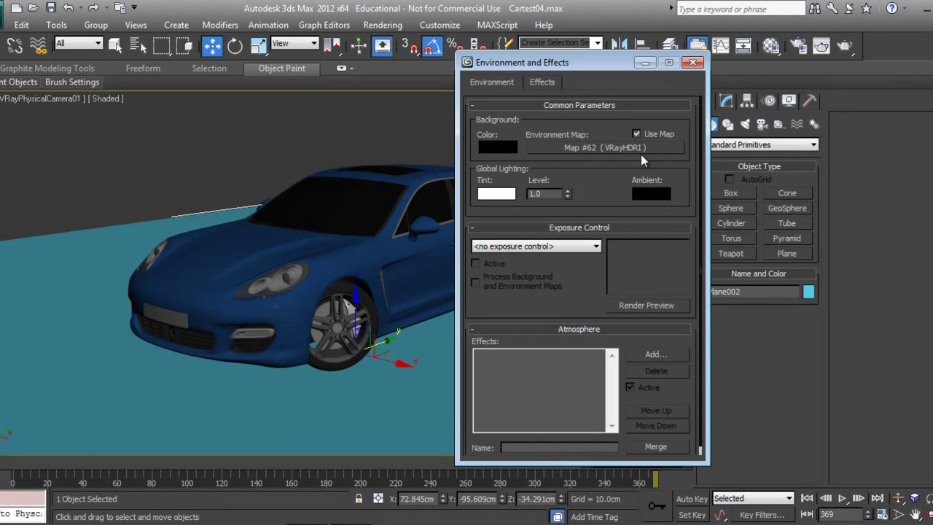
{"action": "right_click", "coordinate": [641, 155]}
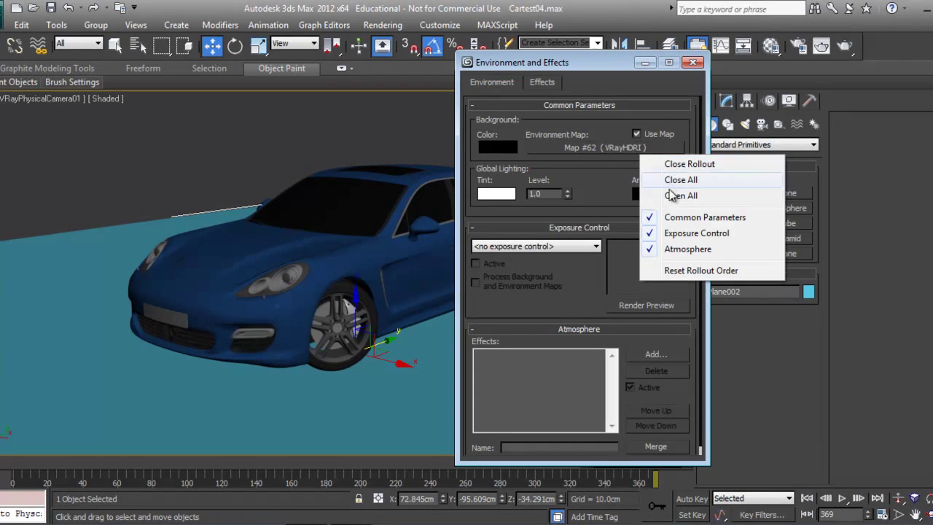
{"action": "right_click", "coordinate": [622, 149]}
{"action": "left_click", "coordinate": [647, 190]}
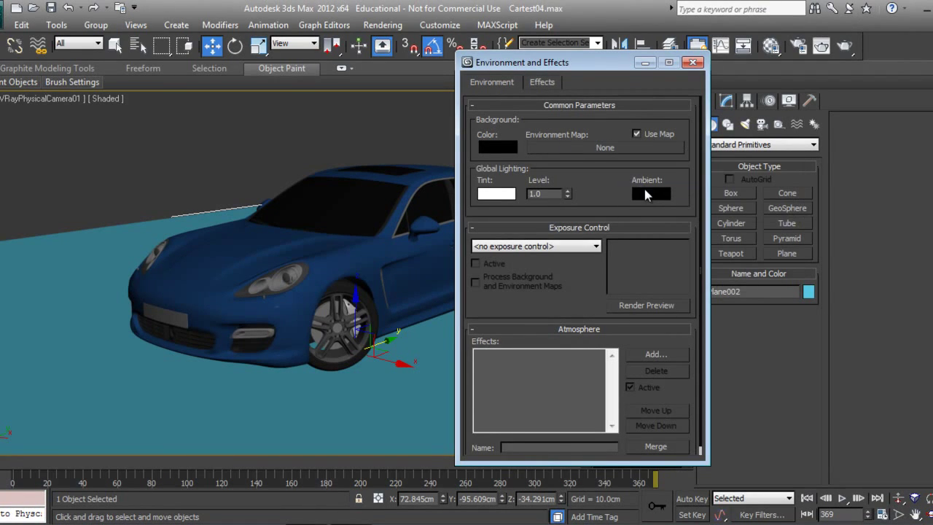
{"action": "left_click", "coordinate": [692, 62]}
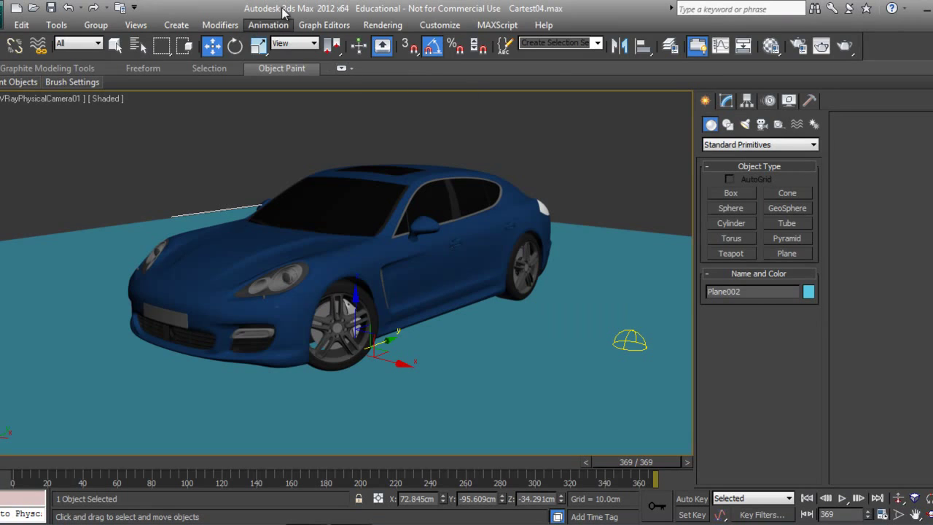
{"action": "left_click", "coordinate": [374, 26]}
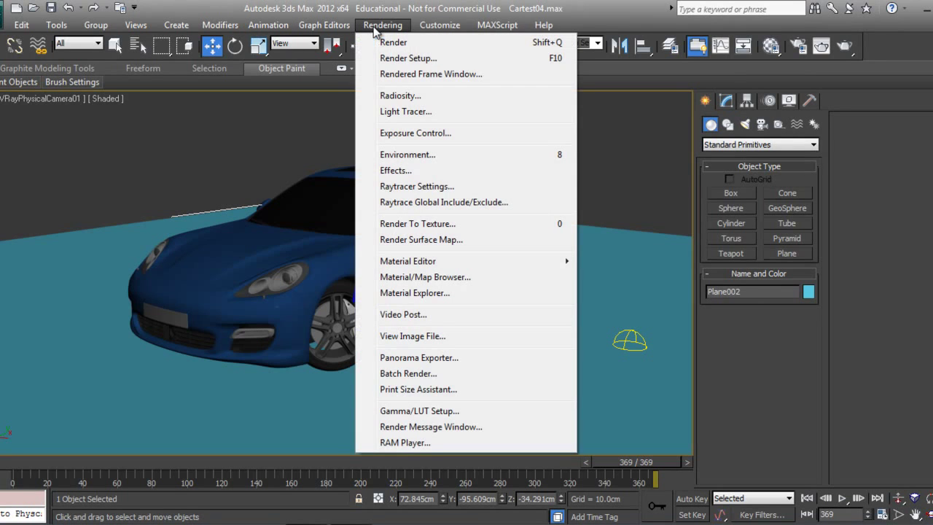
Step: Enable Light Tracer advanced lighting, render the view, and move the render window aside
{"action": "left_click", "coordinate": [395, 112]}
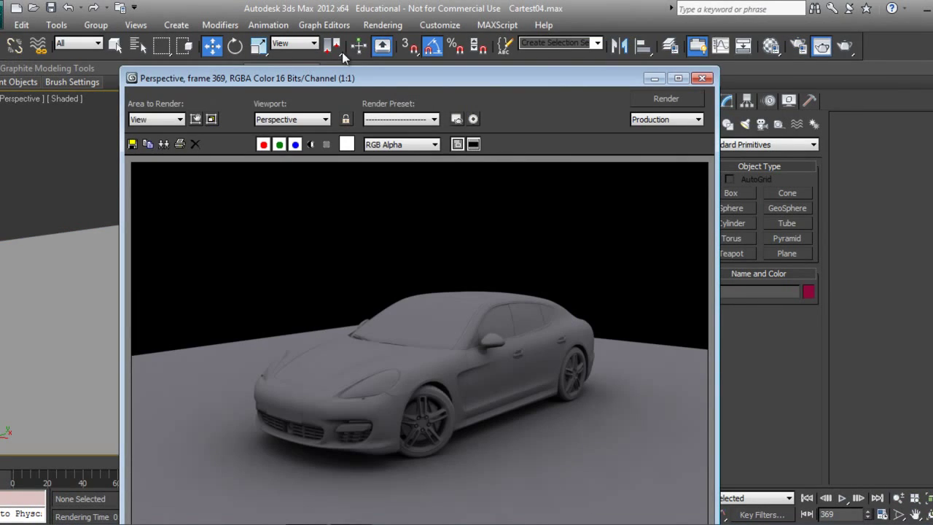
{"action": "left_click_drag", "start_coordinate": [374, 77], "coordinate": [341, 43]}
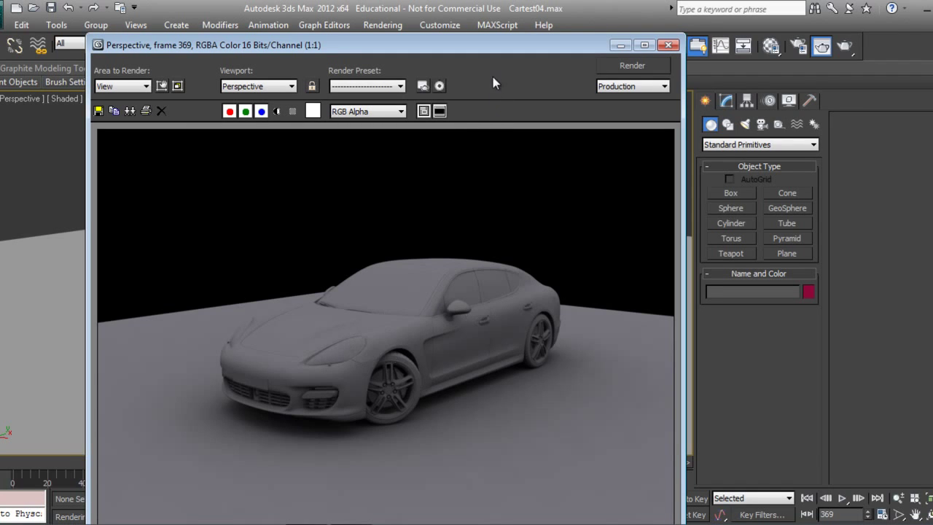
{"action": "left_click_drag", "start_coordinate": [478, 45], "coordinate": [231, 48]}
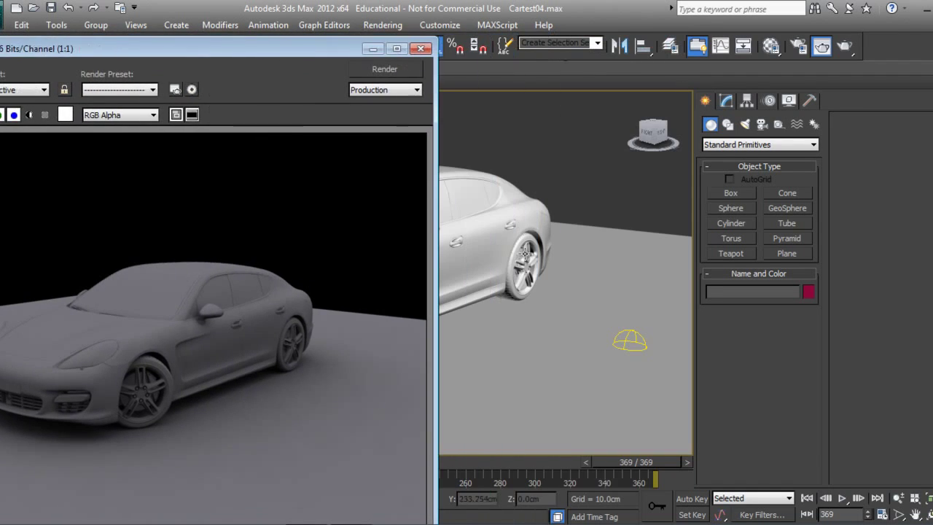
Step: Switch to Move and set the taillight_glass material's self-illumination to 10
{"action": "right_click", "coordinate": [543, 248]}
{"action": "left_click", "coordinate": [567, 262]}
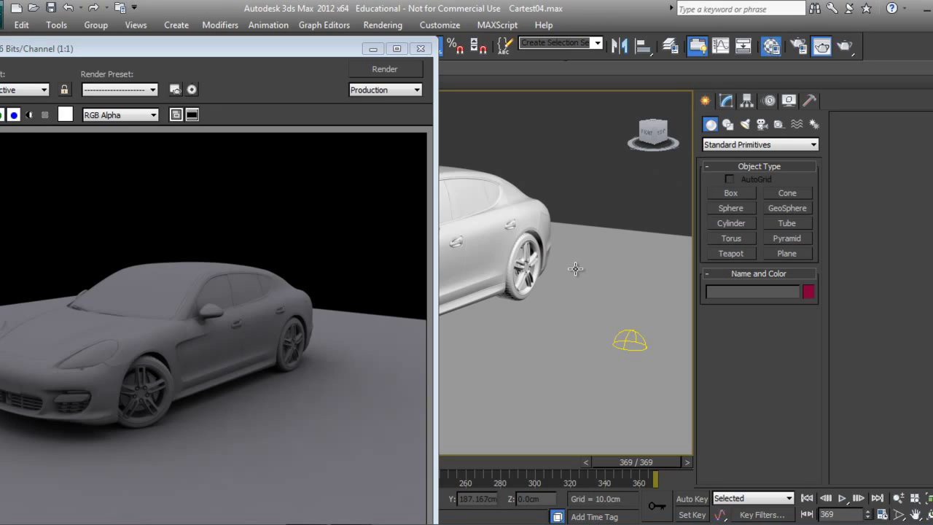
{"action": "key", "text": "m"}
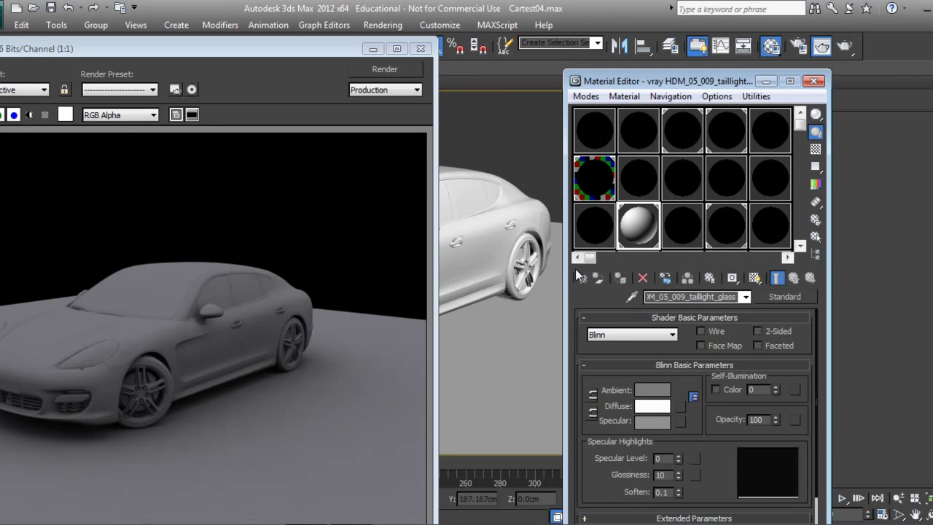
{"action": "double_click", "coordinate": [764, 390]}
{"action": "type", "text": "10"}
{"action": "key", "text": "Return"}
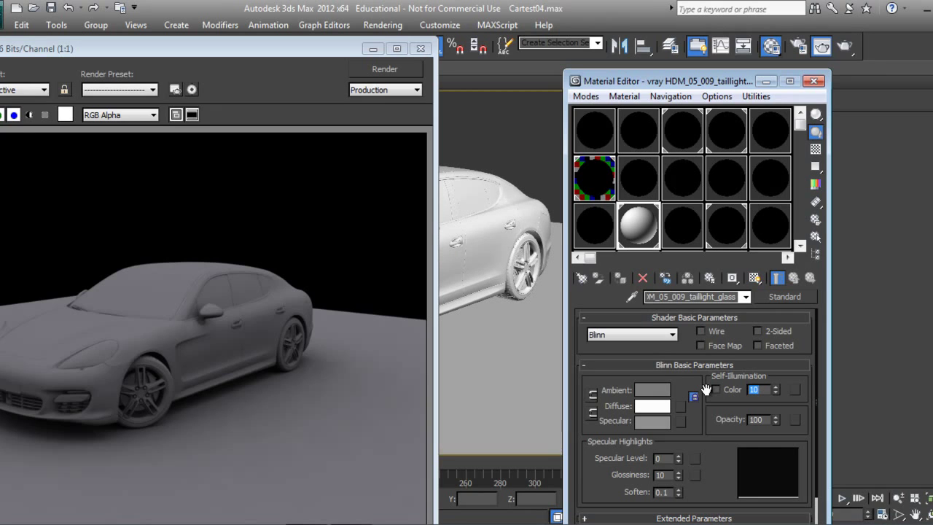
Step: Keep the white diffuse colour and raise self-illumination to 25, bringing the render window back
{"action": "left_click", "coordinate": [656, 405]}
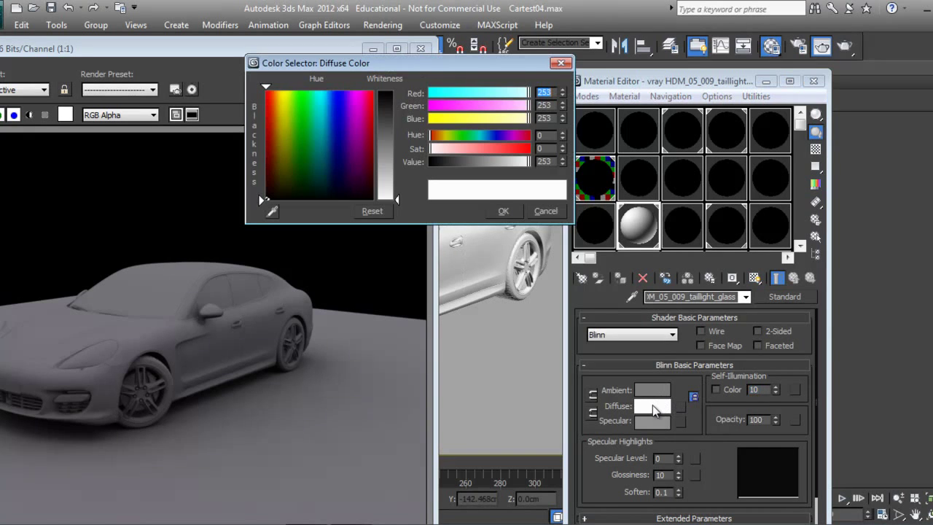
{"action": "left_click", "coordinate": [503, 210]}
{"action": "double_click", "coordinate": [756, 389]}
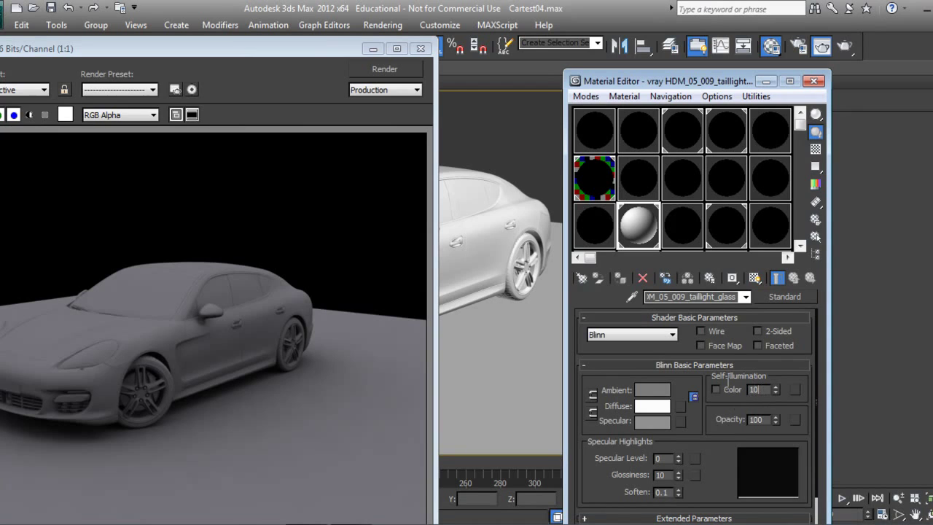
{"action": "type", "text": "25"}
{"action": "key", "text": "Return"}
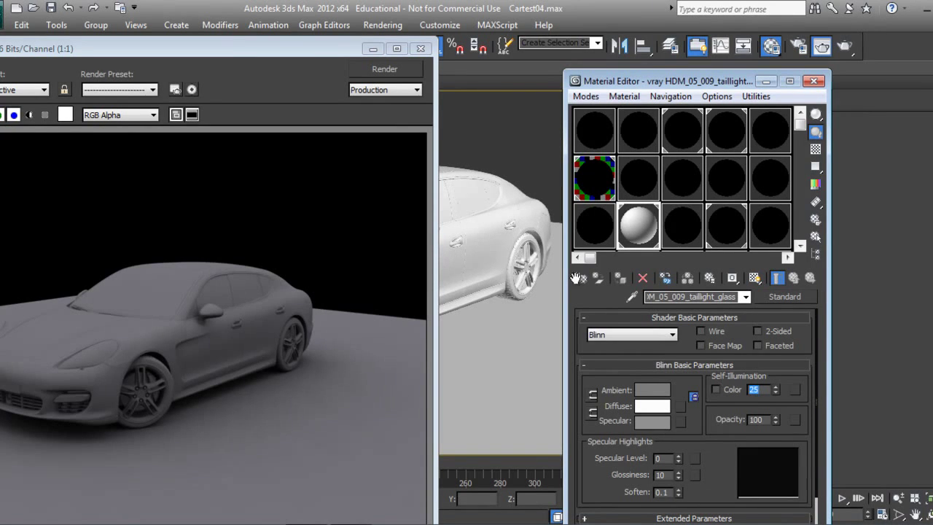
{"action": "left_click_drag", "start_coordinate": [264, 48], "coordinate": [351, 29]}
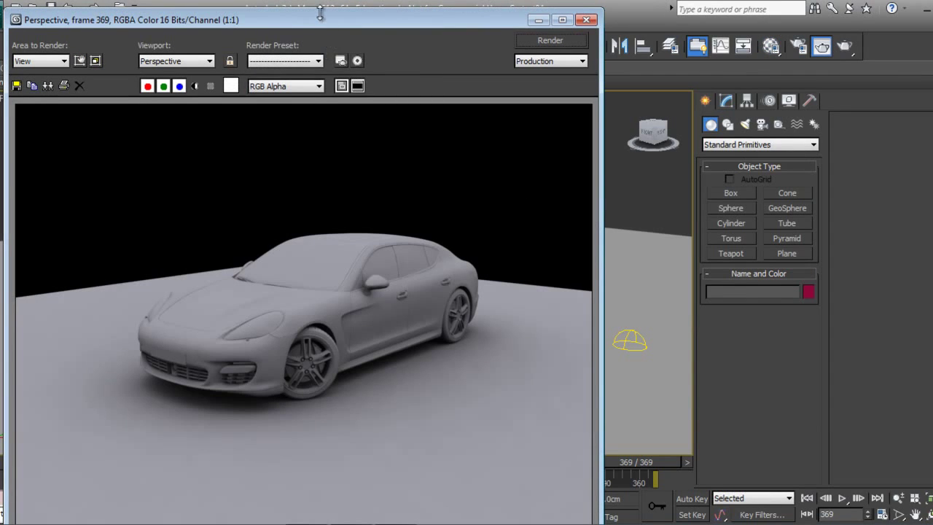
Step: Reposition the Rendered Frame Window so the full grey Light Tracer render of frame 369 is visible
{"action": "mouse_move", "coordinate": [320, 13]}
{"action": "left_mouse_down"}
{"action": "mouse_move", "coordinate": [347, 11]}
{"action": "mouse_move", "coordinate": [336, 12]}
{"action": "left_mouse_up"}
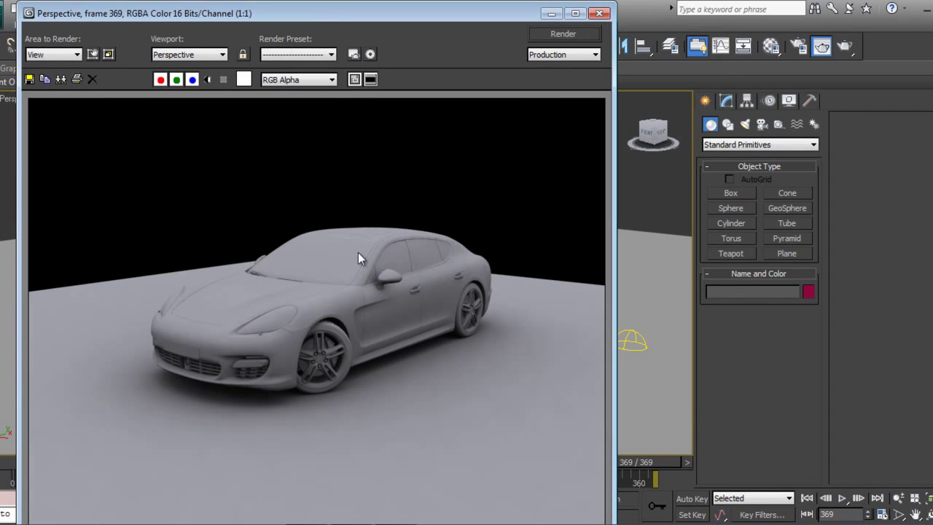